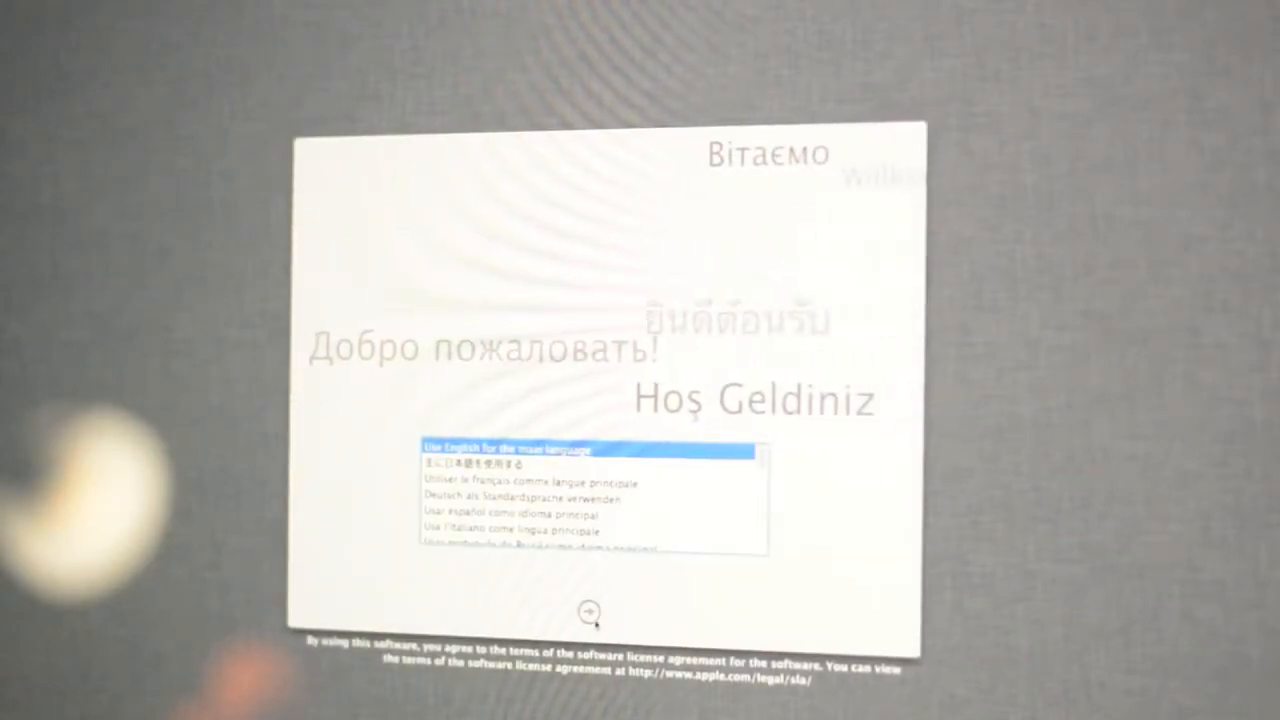
- Continue past the language screen keeping English as the main language
click(588, 611)
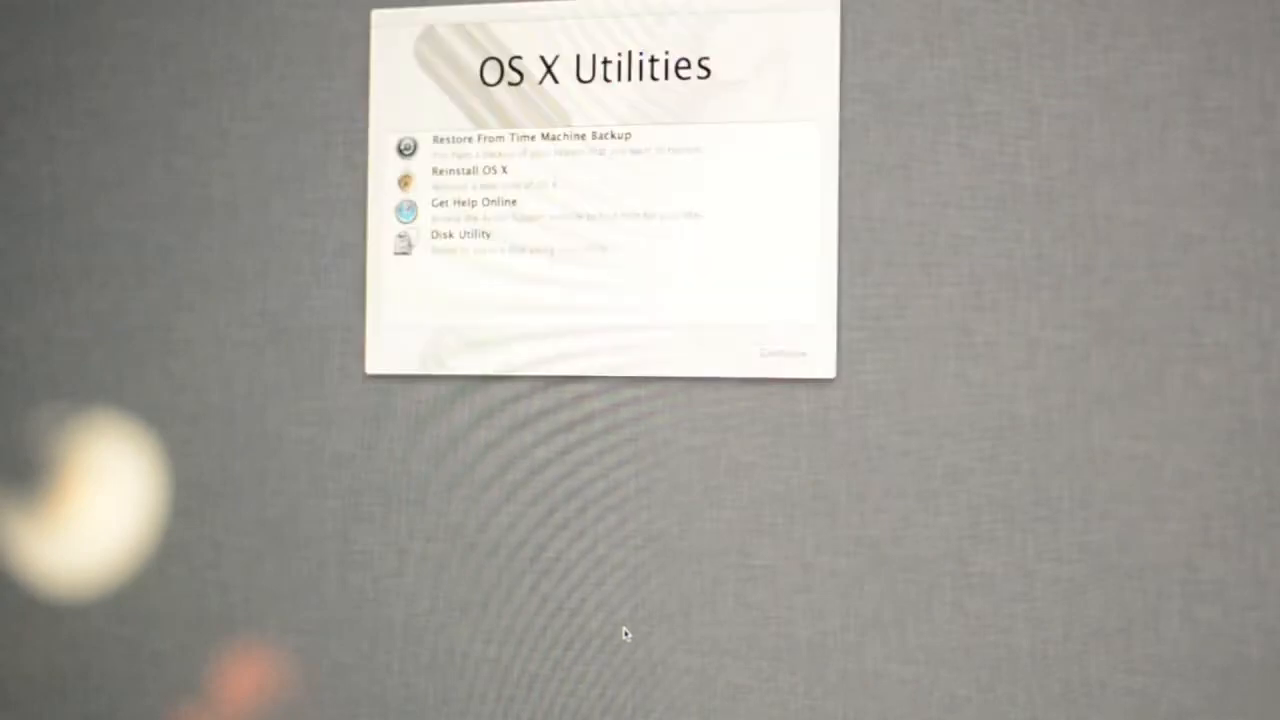
- Choose Disk Utility from the OS X Utilities list
click(478, 262)
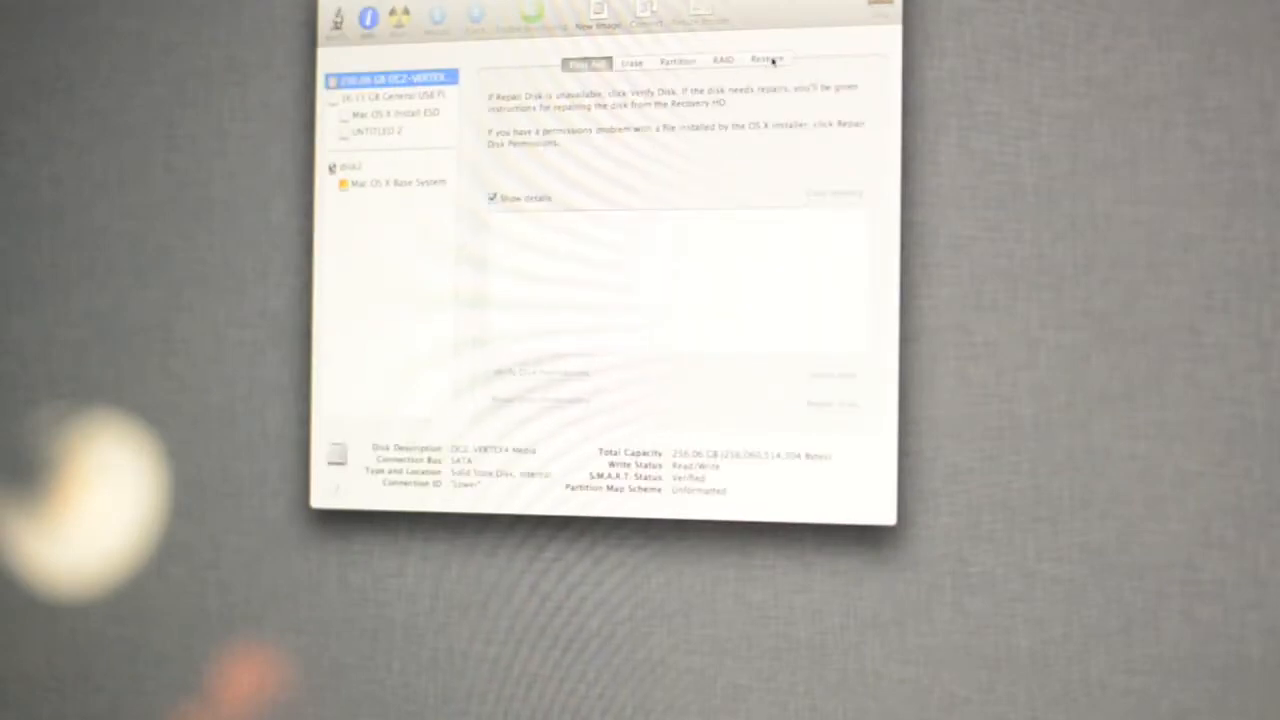
- Lay out the OCZ-VERTEX4 SSD as 1 Partition, Mac OS Extended (Journaled), and apply it
click(678, 62)
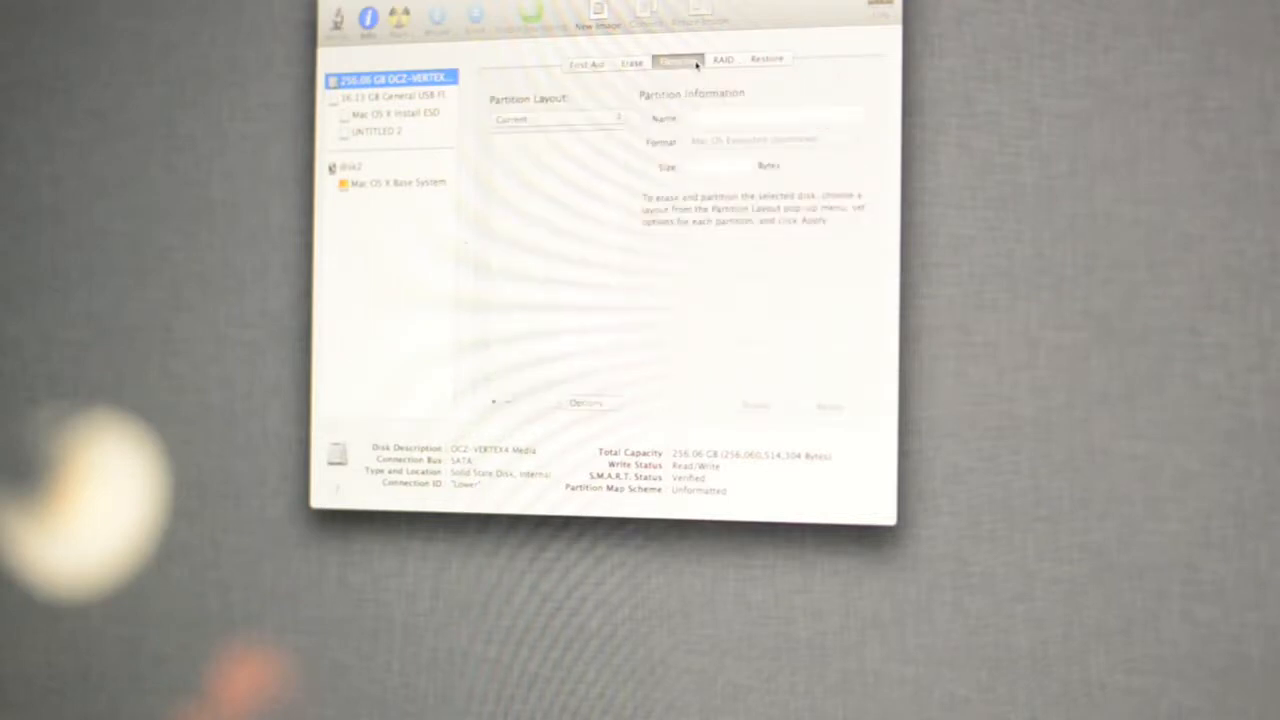
click(607, 120)
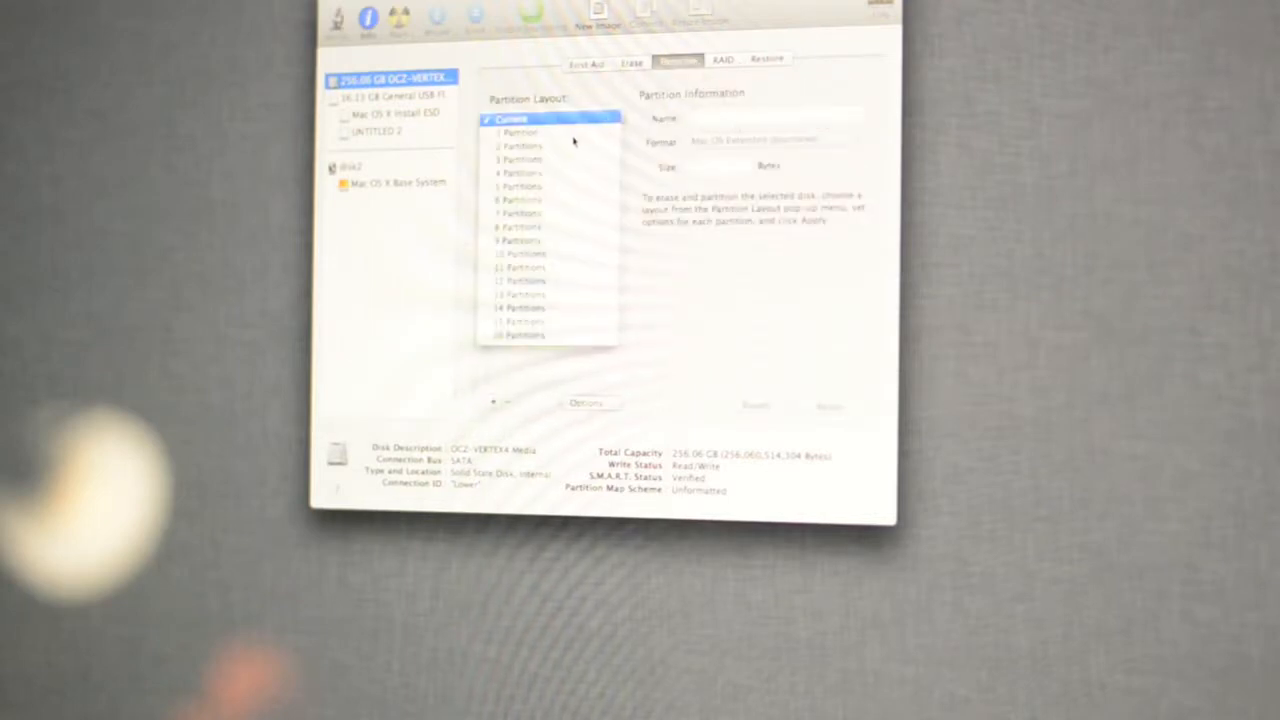
click(533, 136)
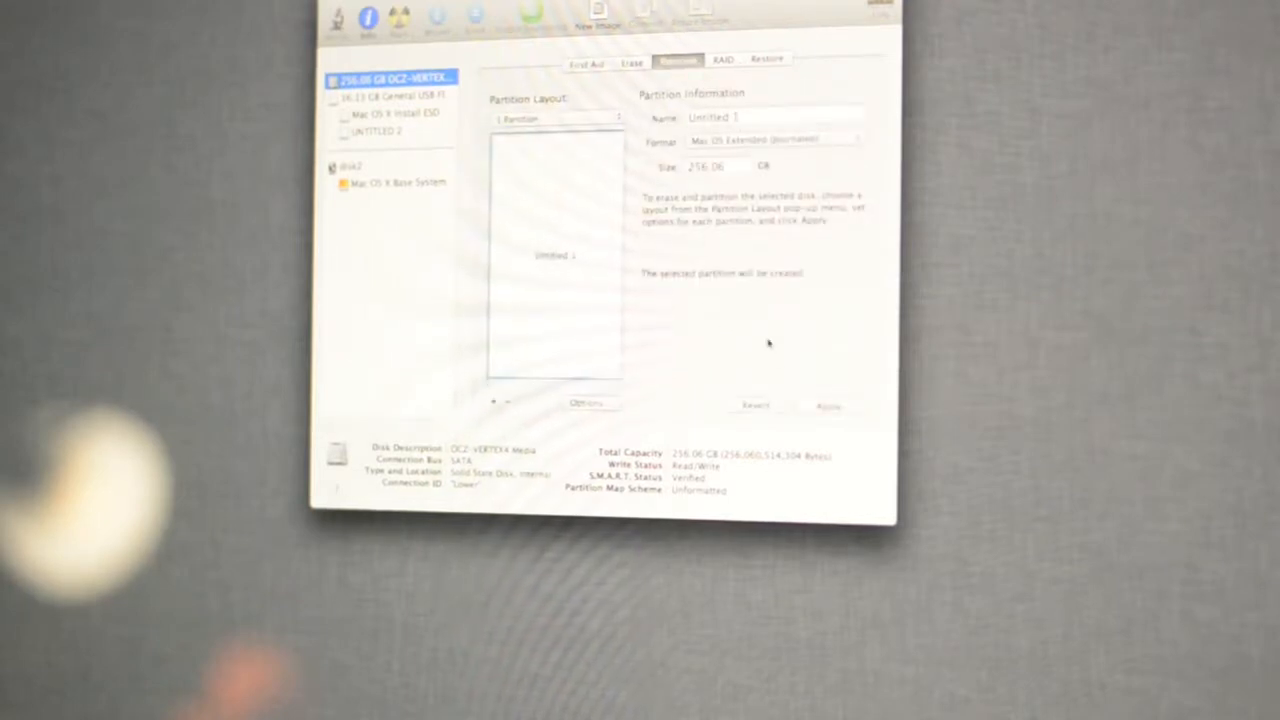
click(823, 408)
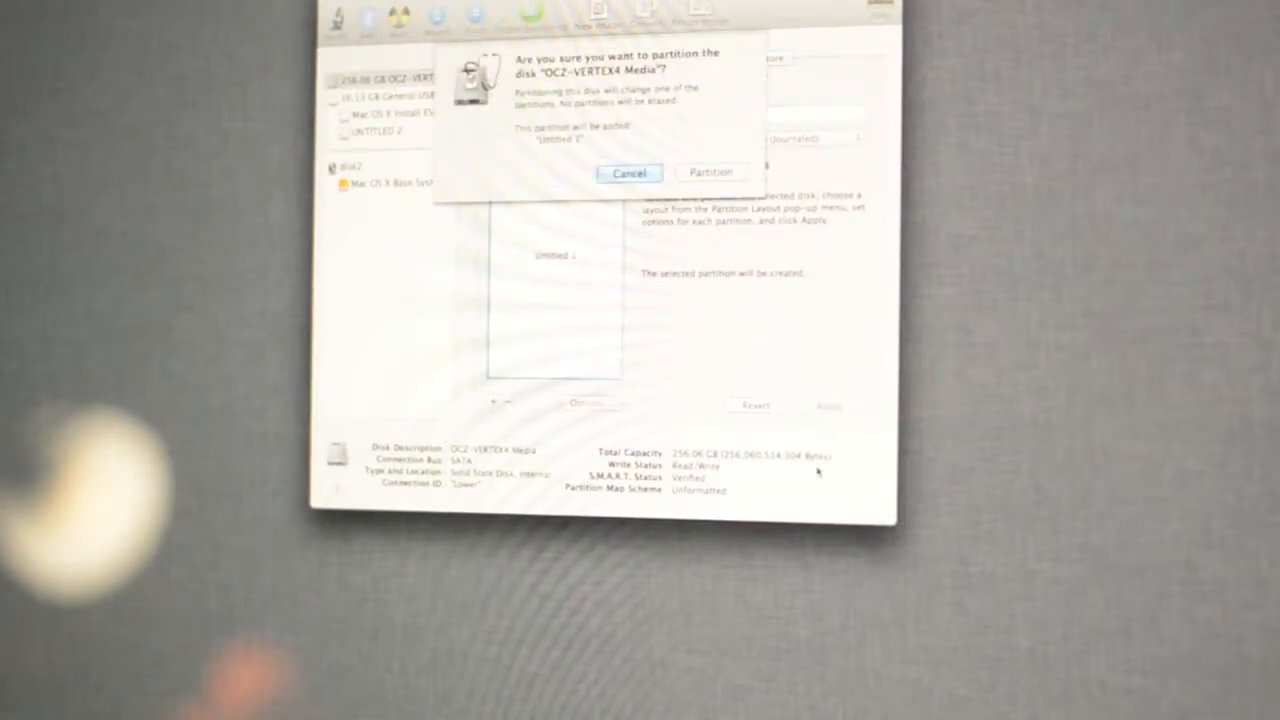
click(707, 175)
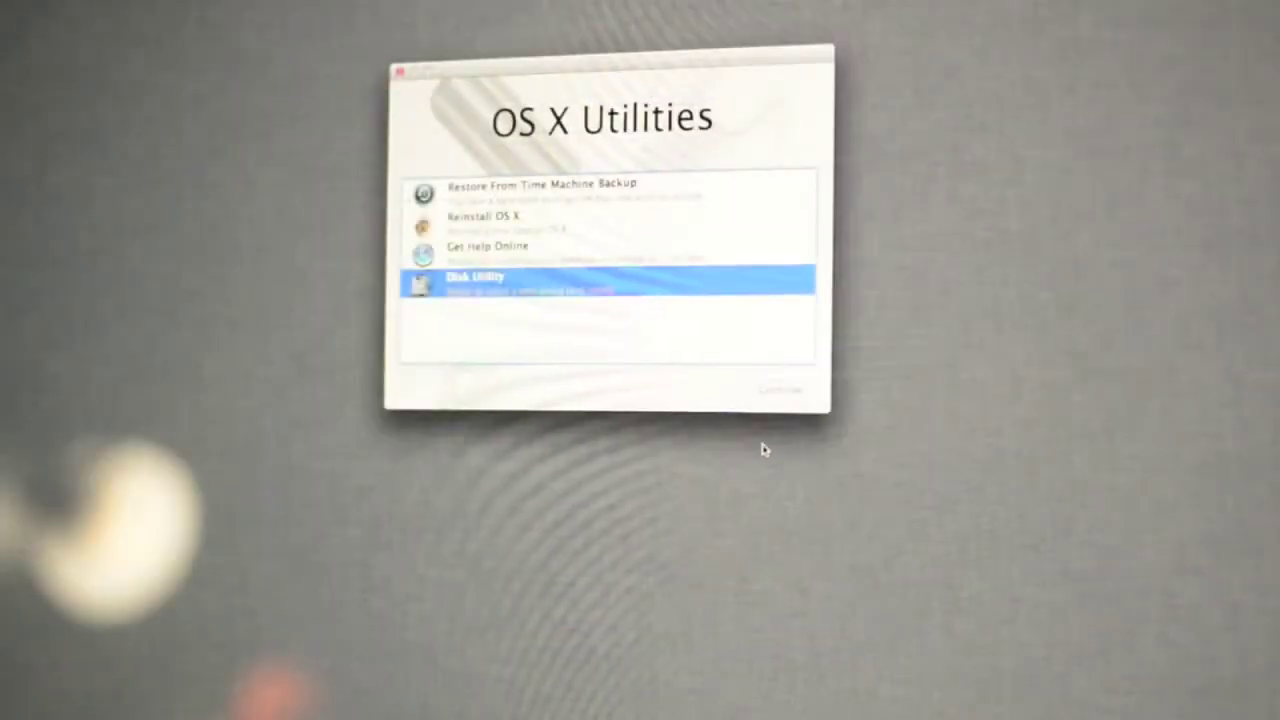
key(Return)
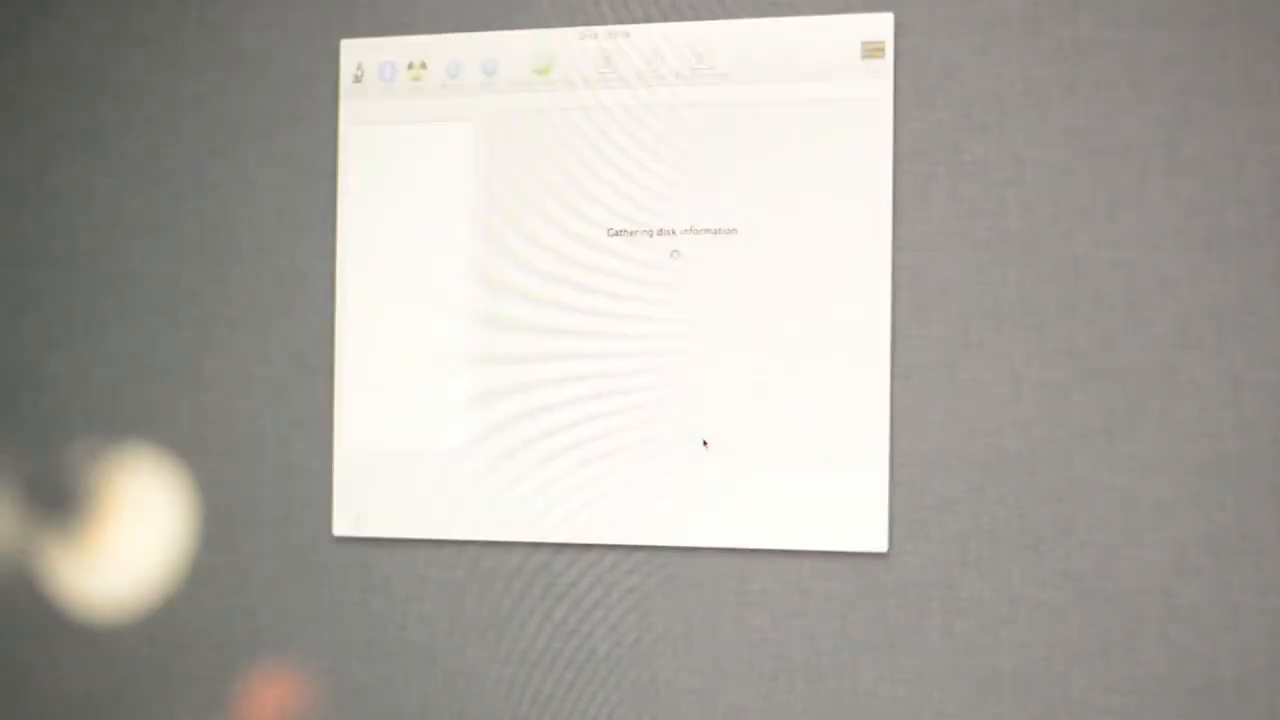
- Inspect the disk and its Macintosh SSD 1 volume, then choose Reinstall OS X
click(409, 132)
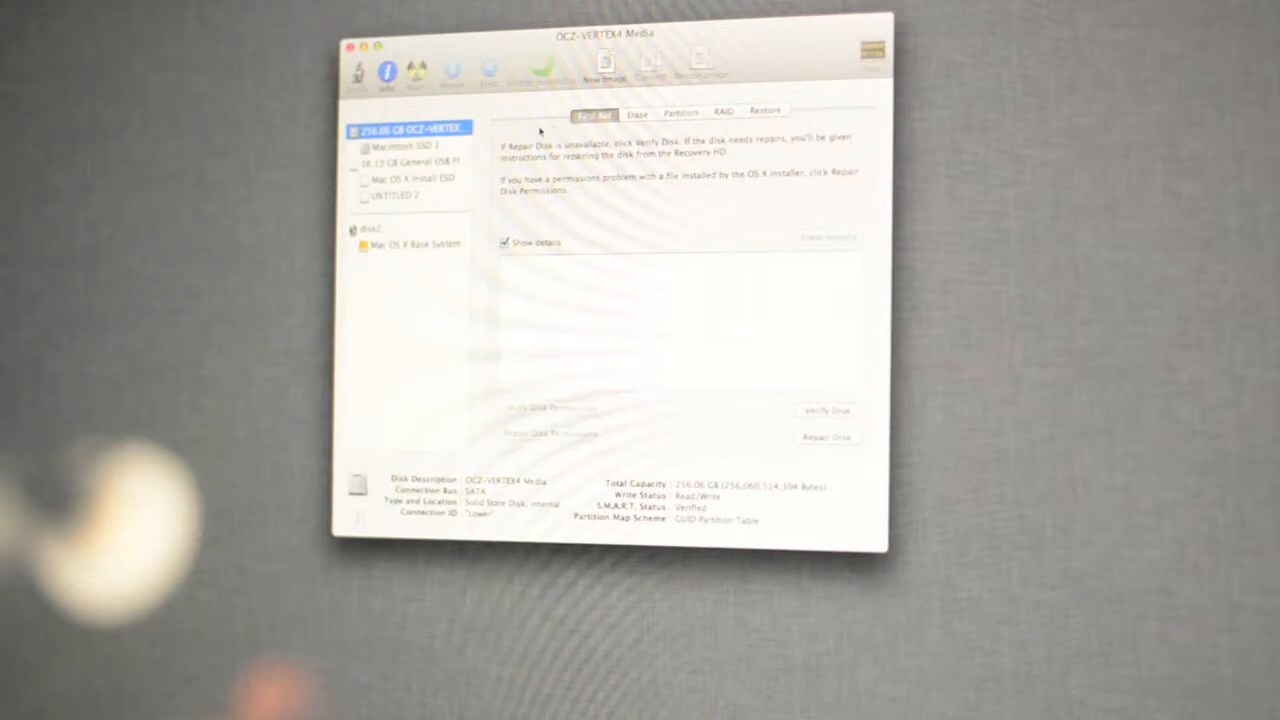
click(396, 148)
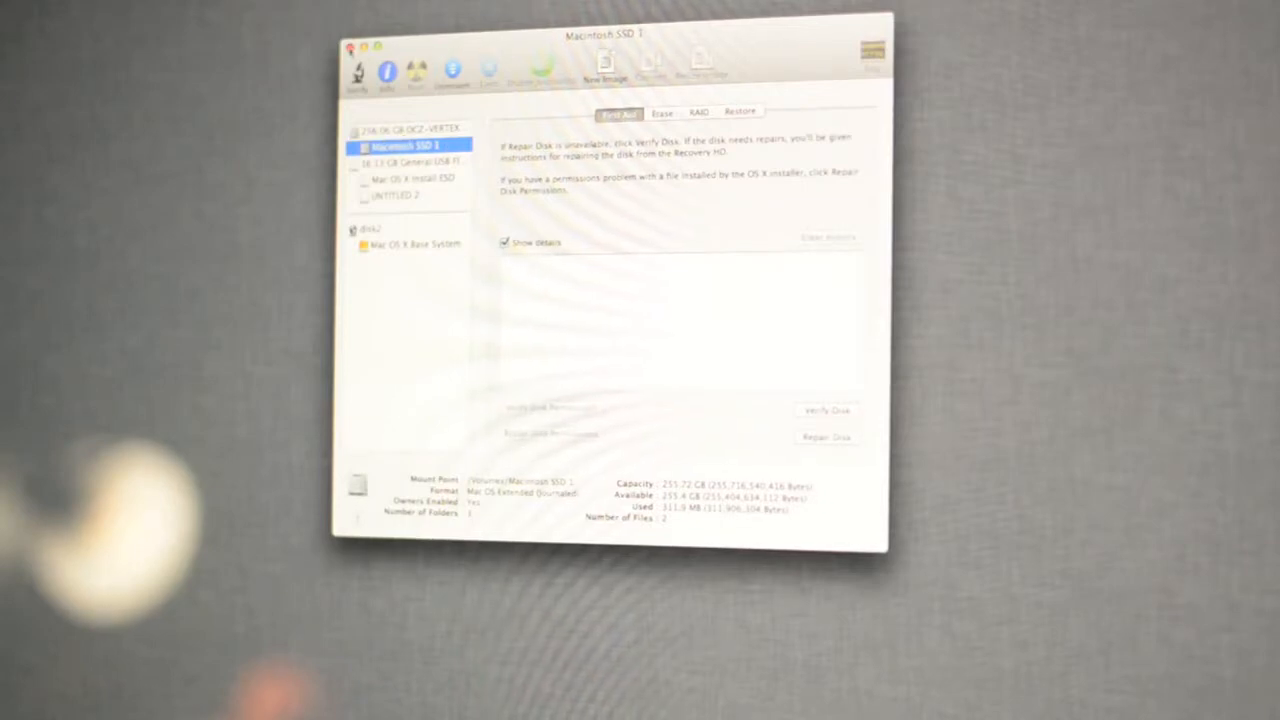
click(516, 222)
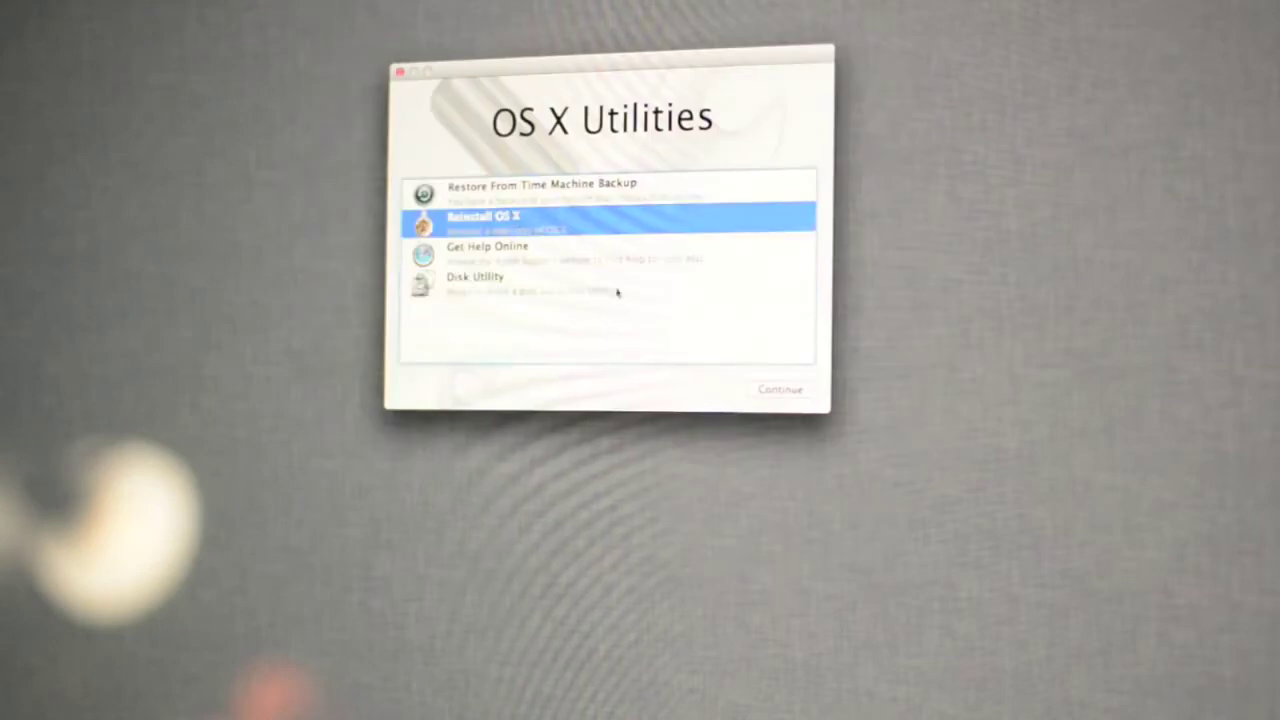
- Agree to the Mountain Lion license and install OS X onto Macintosh SSD 1
click(780, 391)
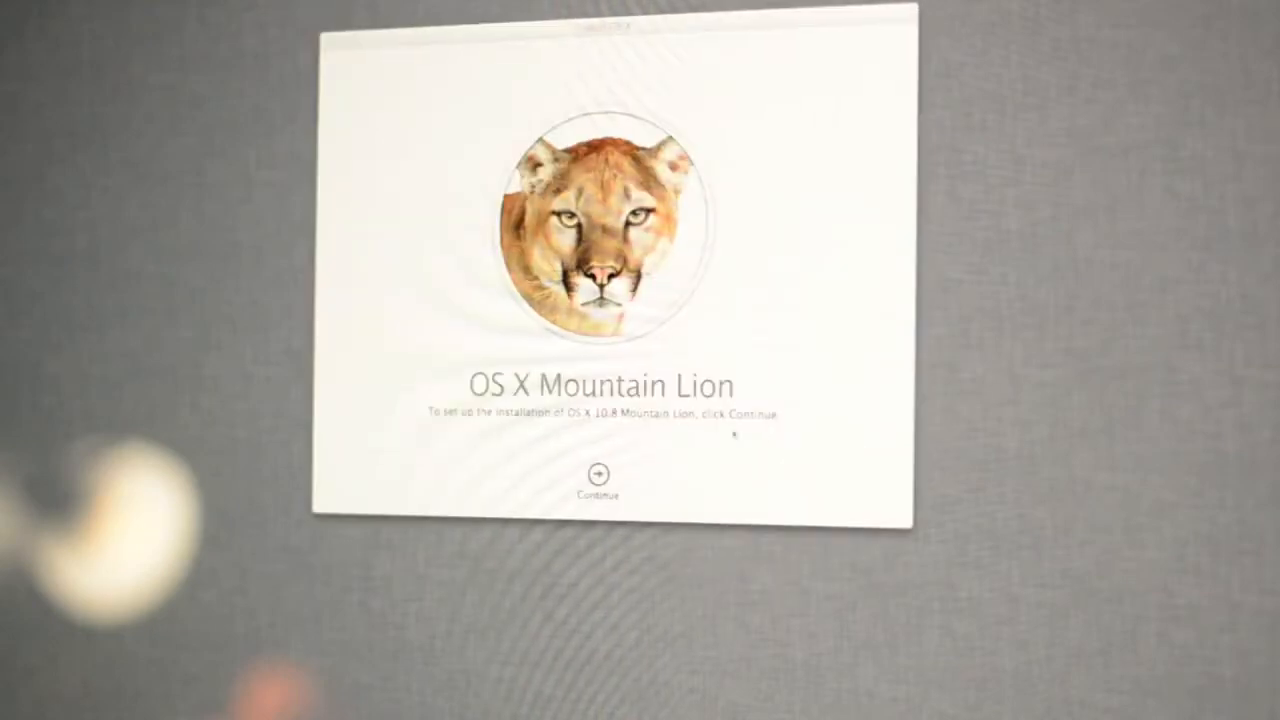
click(598, 478)
click(632, 476)
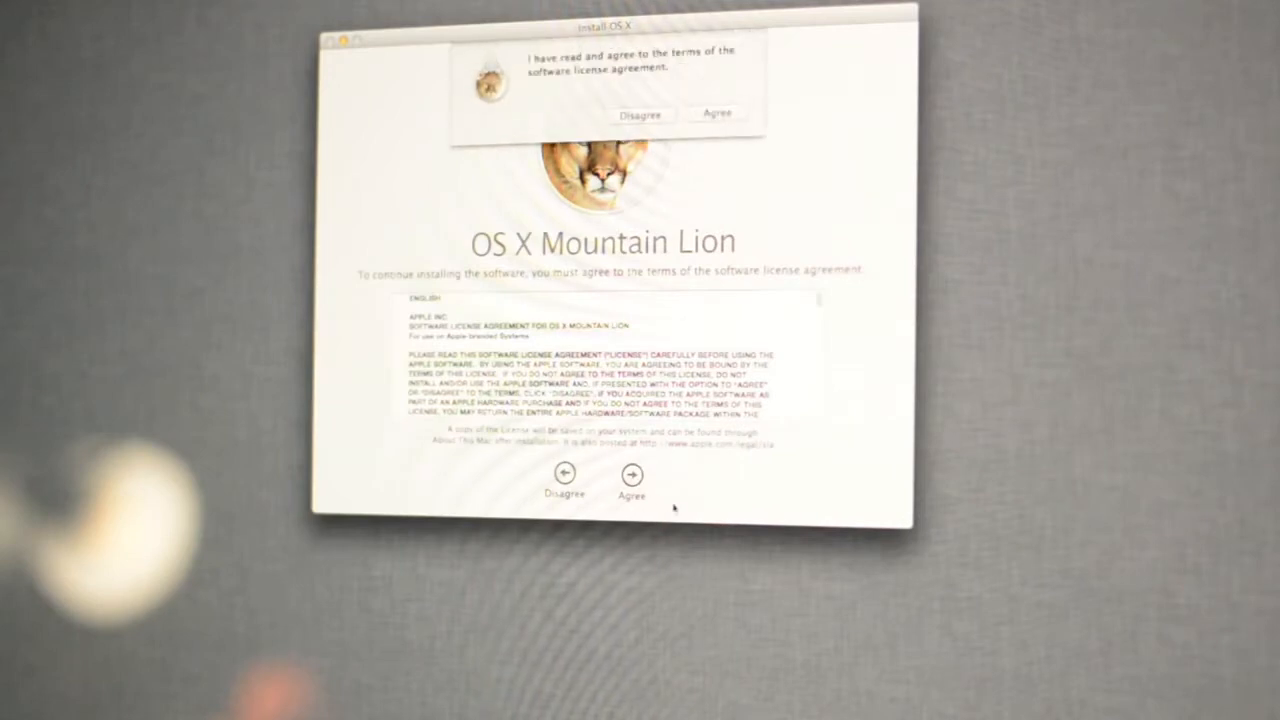
click(716, 113)
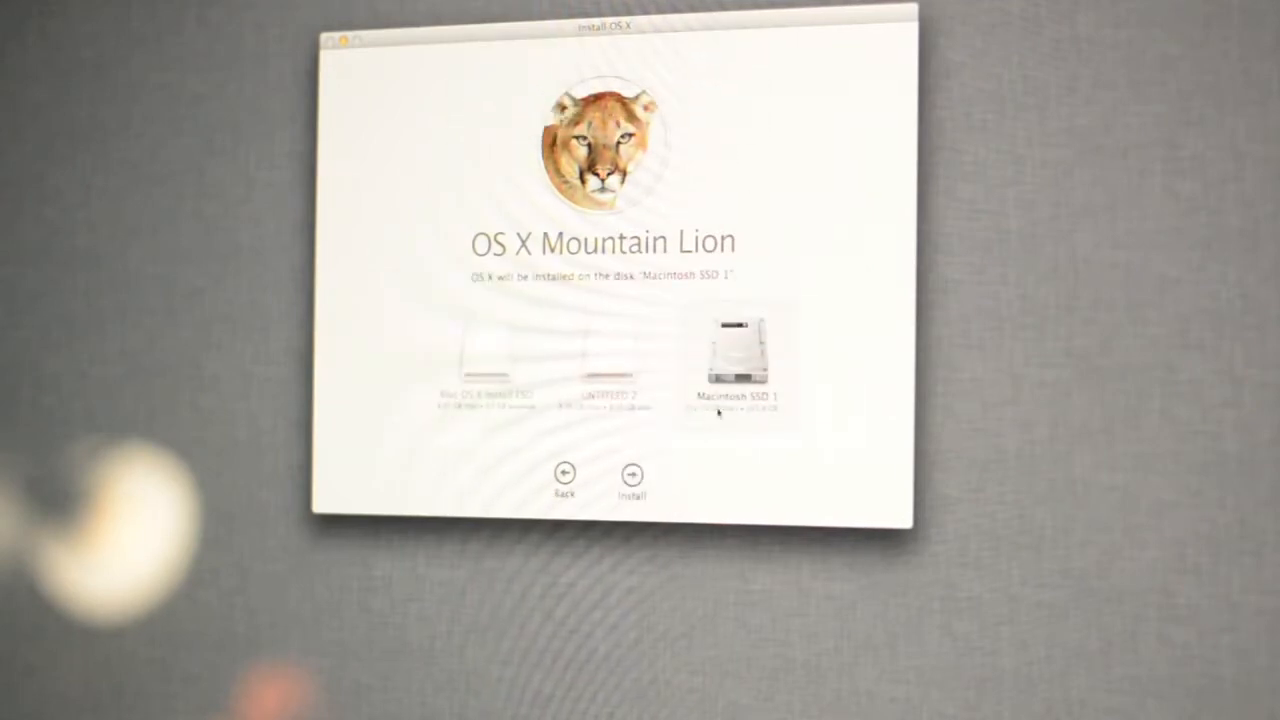
click(632, 476)
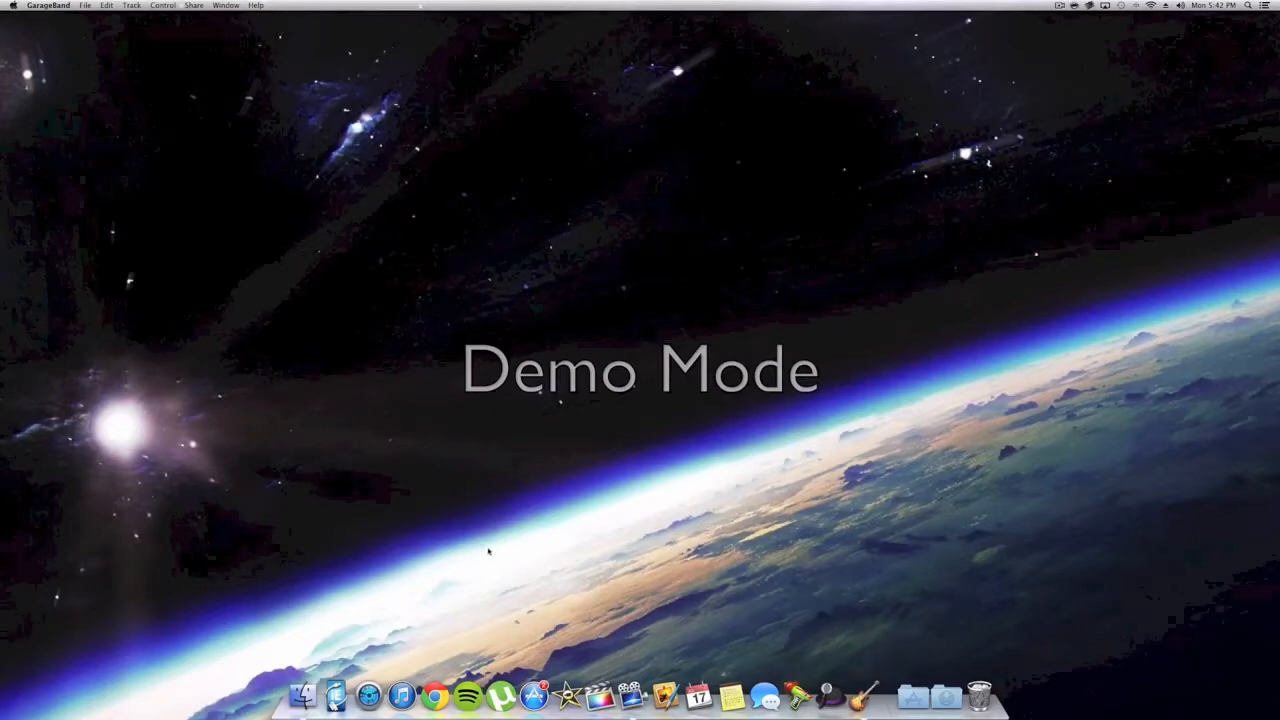
- Launch Blackmagic Disk Speed Test from the Dock's Applications stack
click(913, 695)
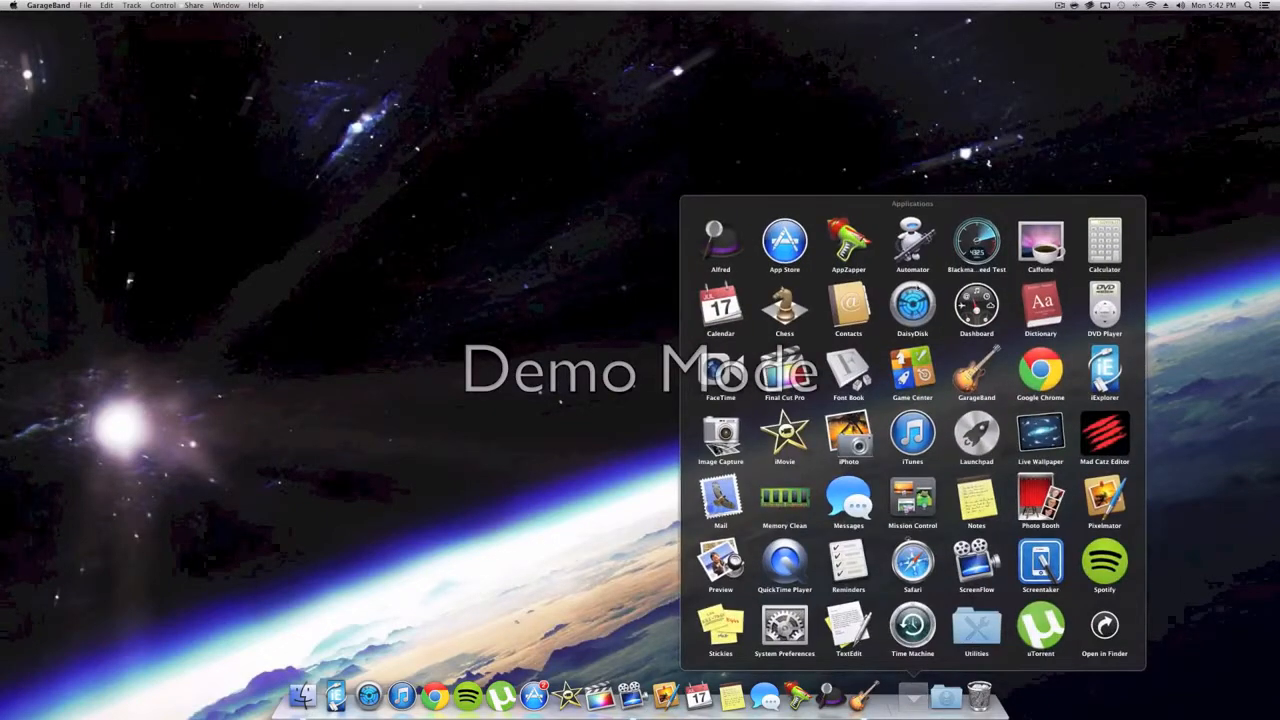
click(976, 245)
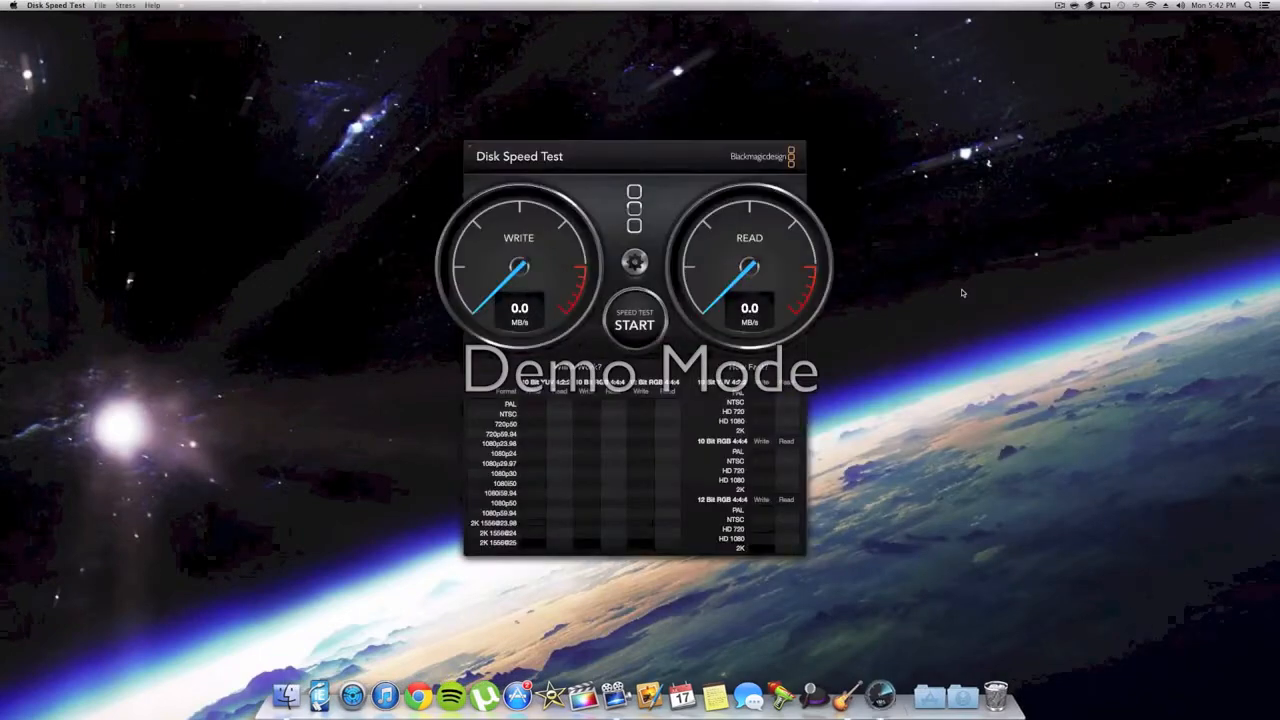
- Position the window, set the stress size to 5 GB and start the speed test
drag(698, 168, 696, 149)
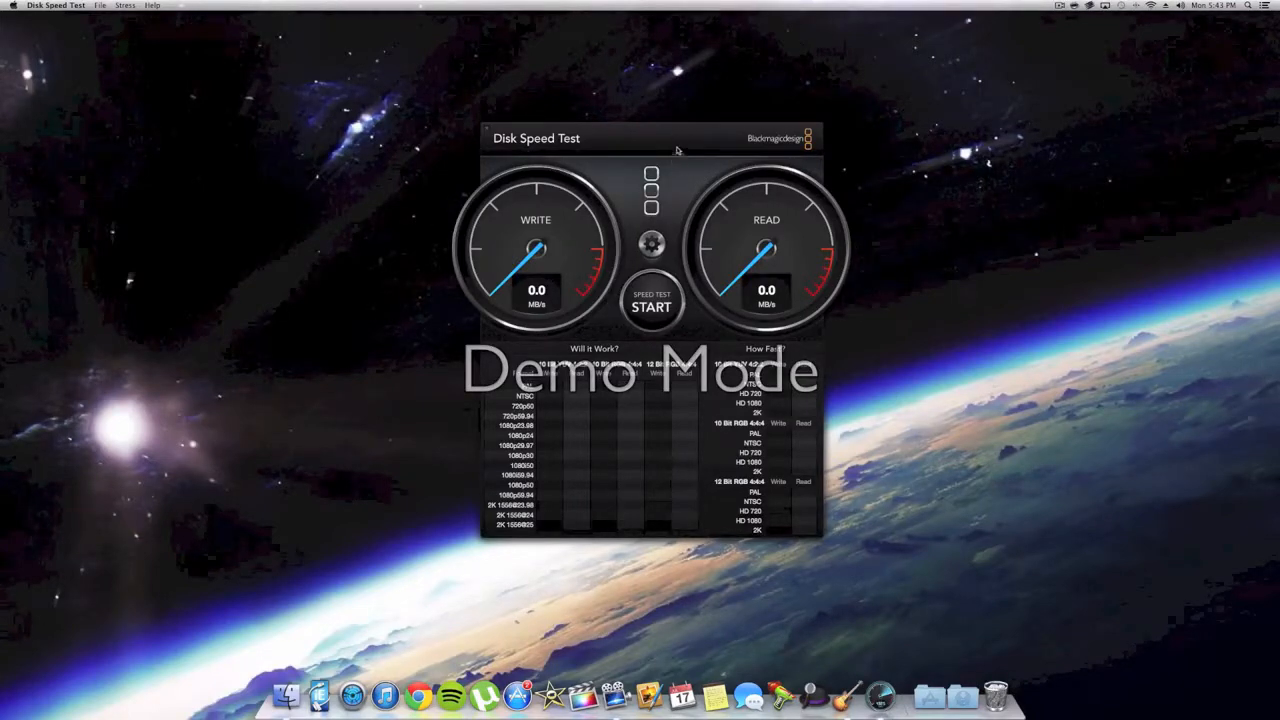
drag(680, 153, 673, 141)
click(644, 232)
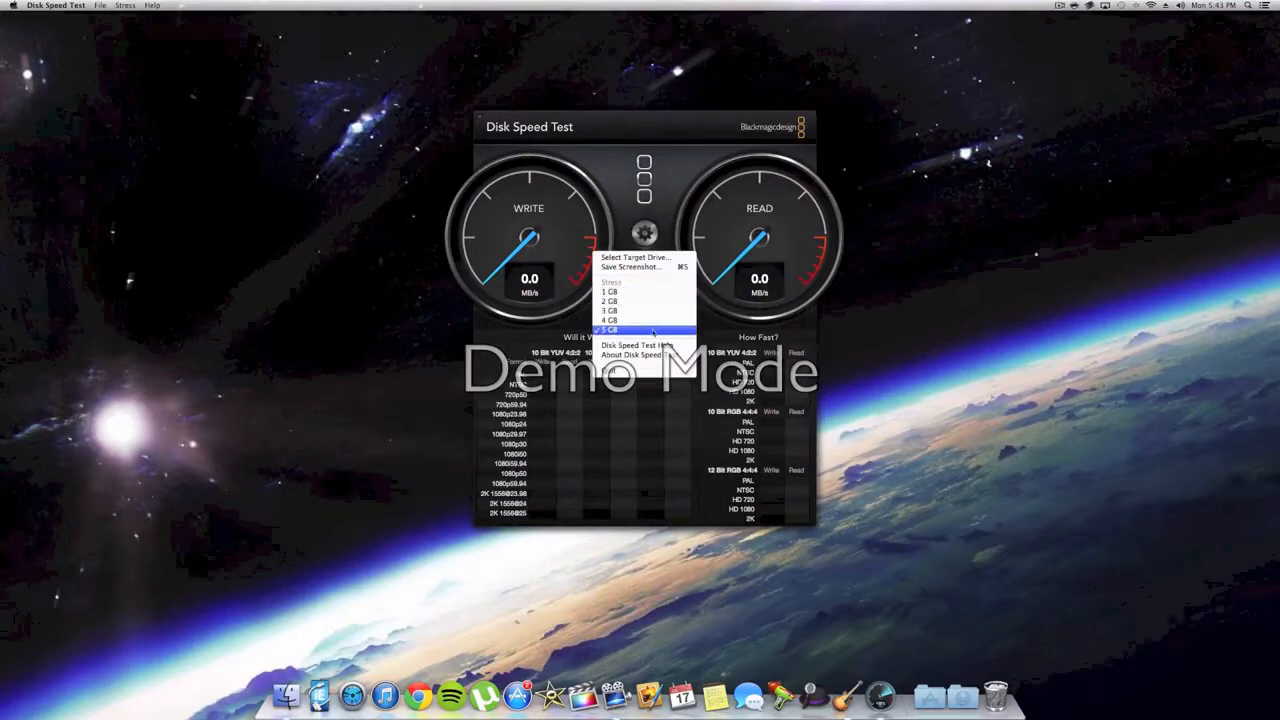
click(645, 331)
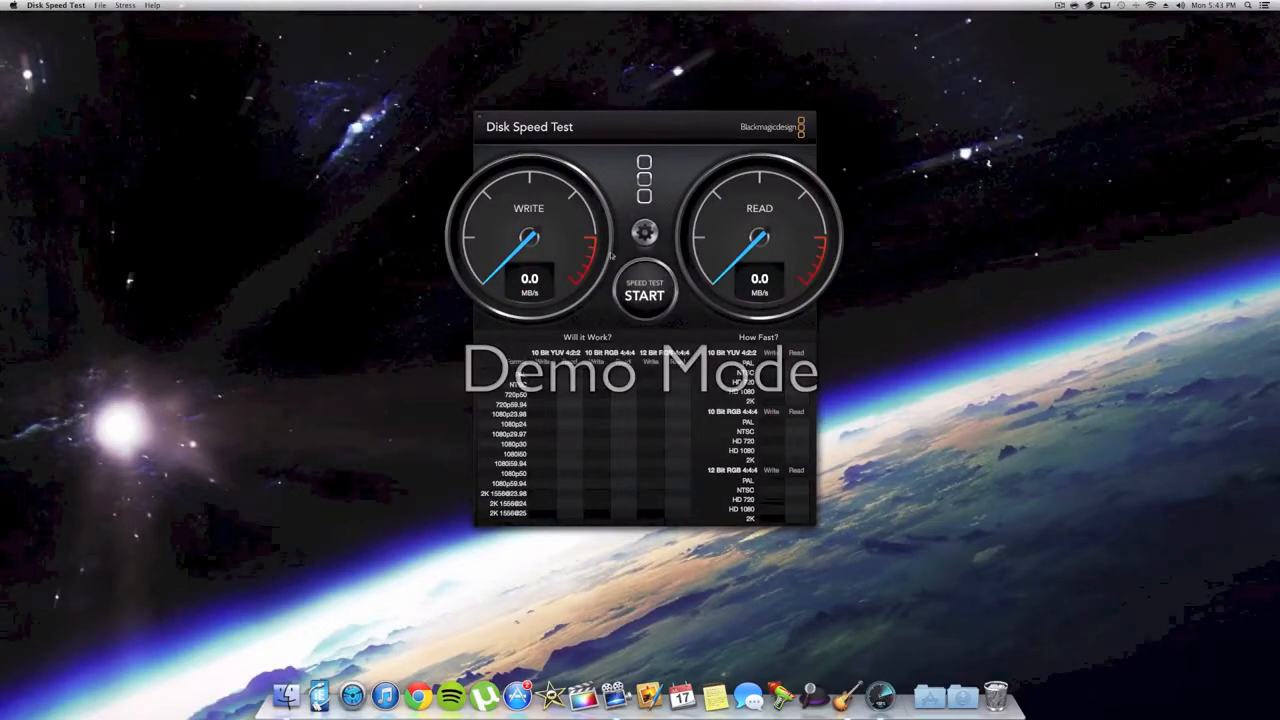
click(632, 280)
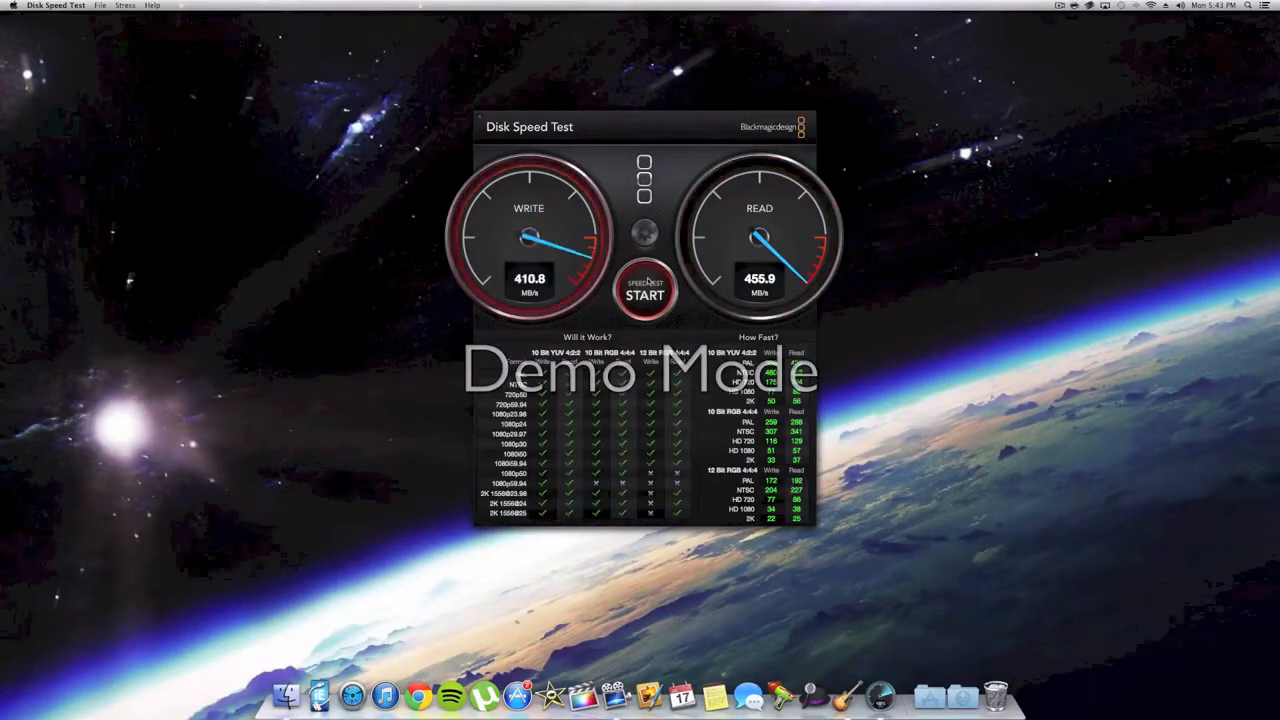
- Stop the running test, leaving 413.1 MB/s write and 455.9 MB/s read
click(645, 290)
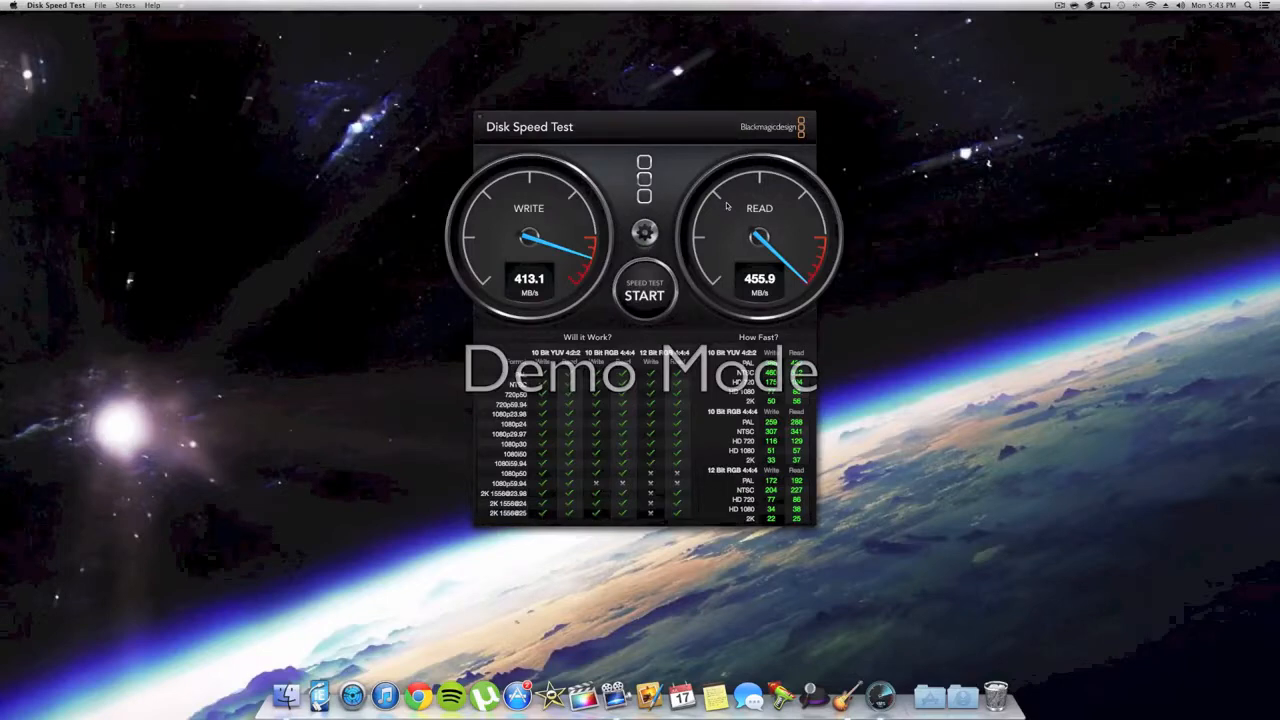
drag(688, 124, 695, 137)
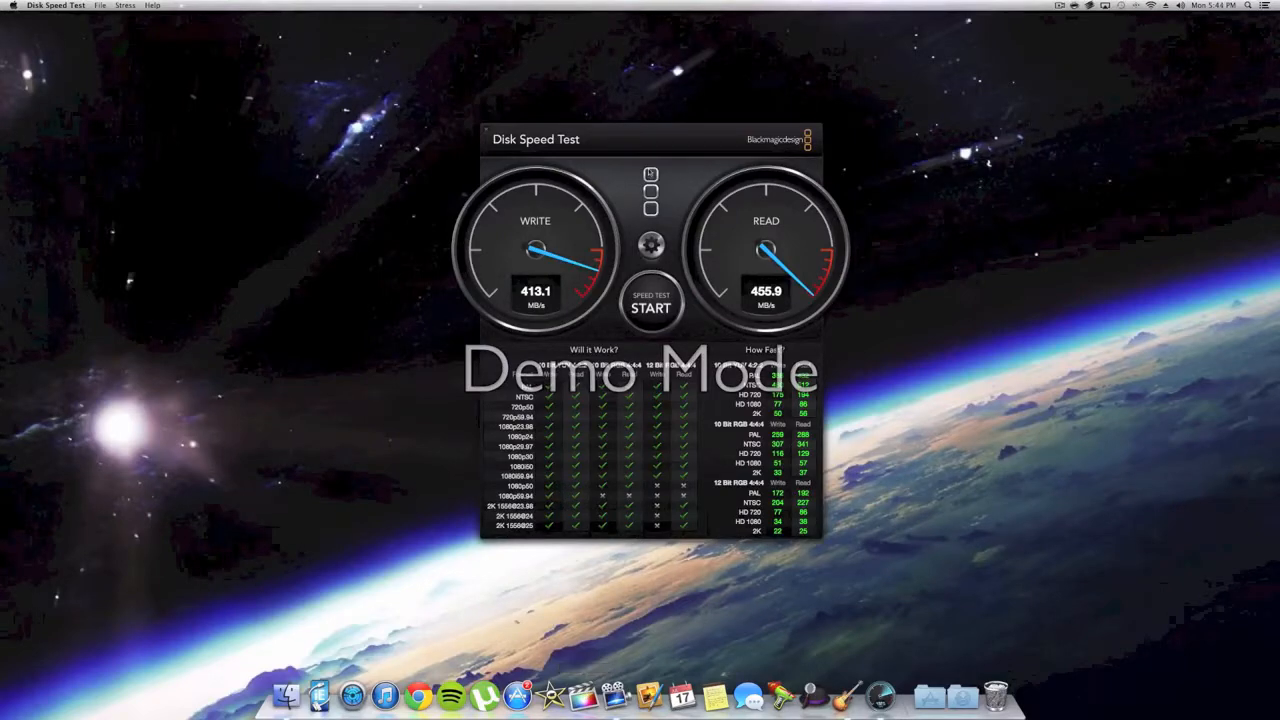
drag(658, 140, 672, 146)
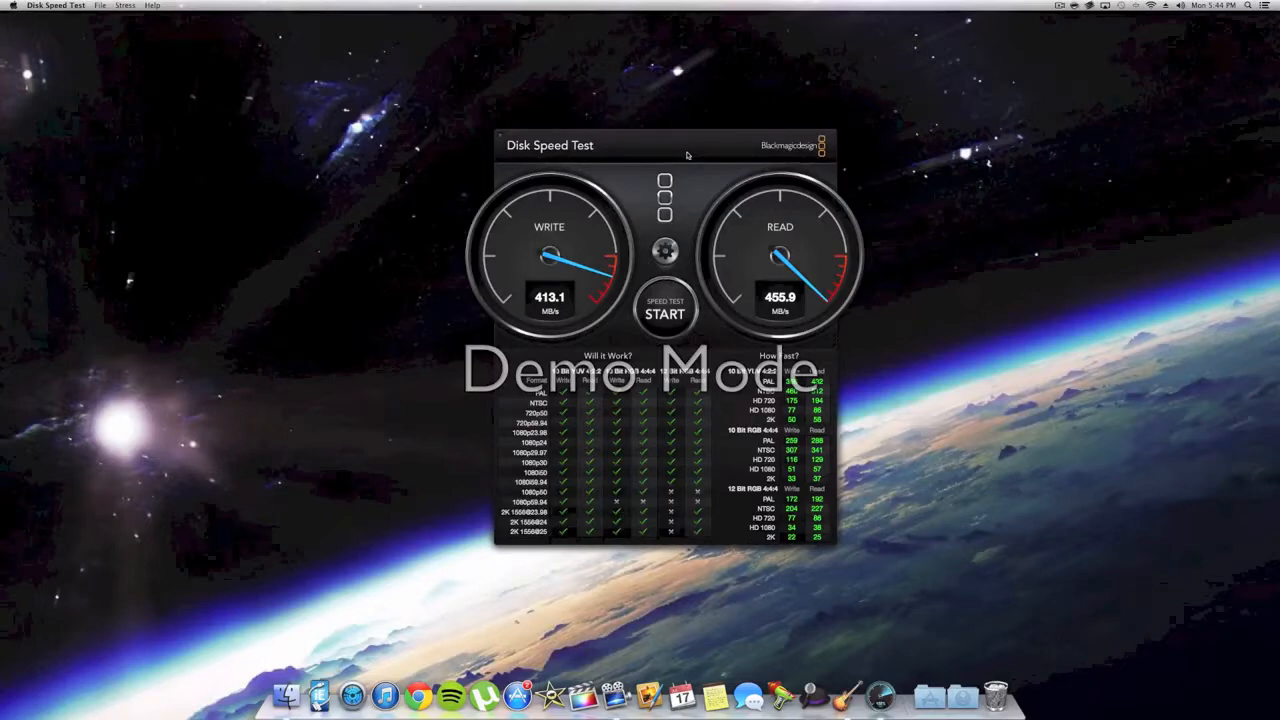
drag(687, 154, 682, 169)
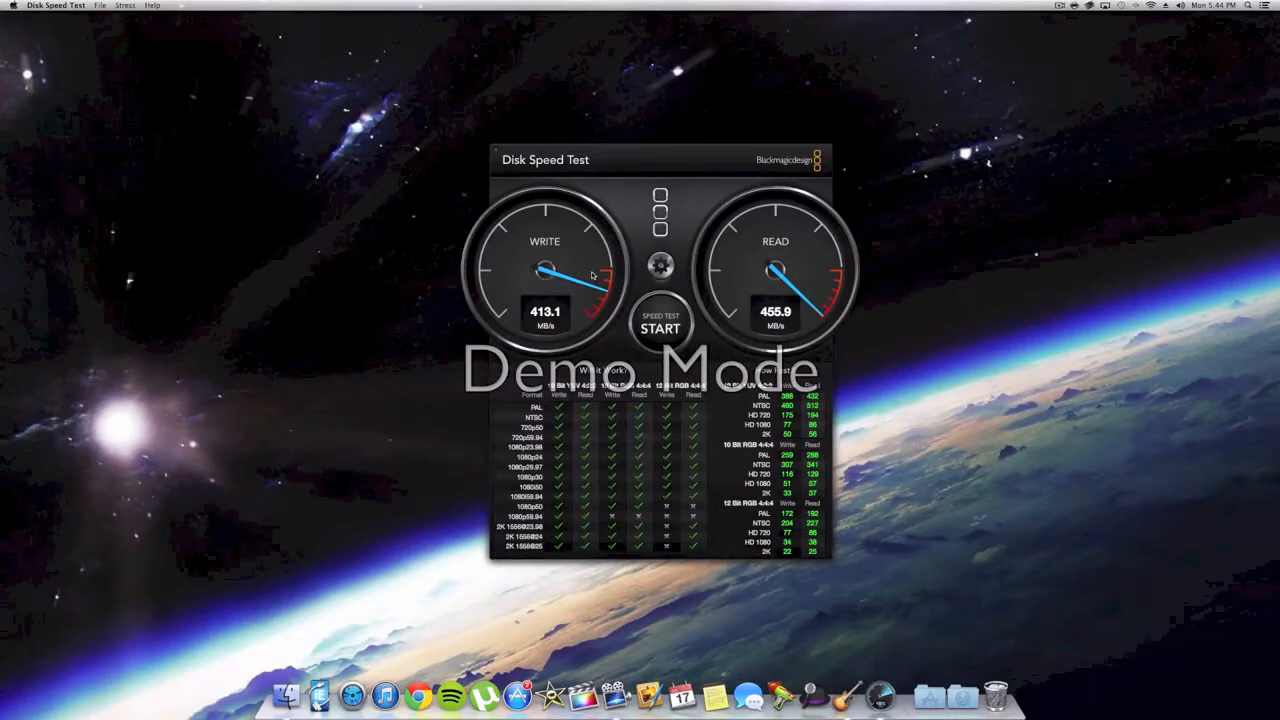
drag(673, 172, 672, 162)
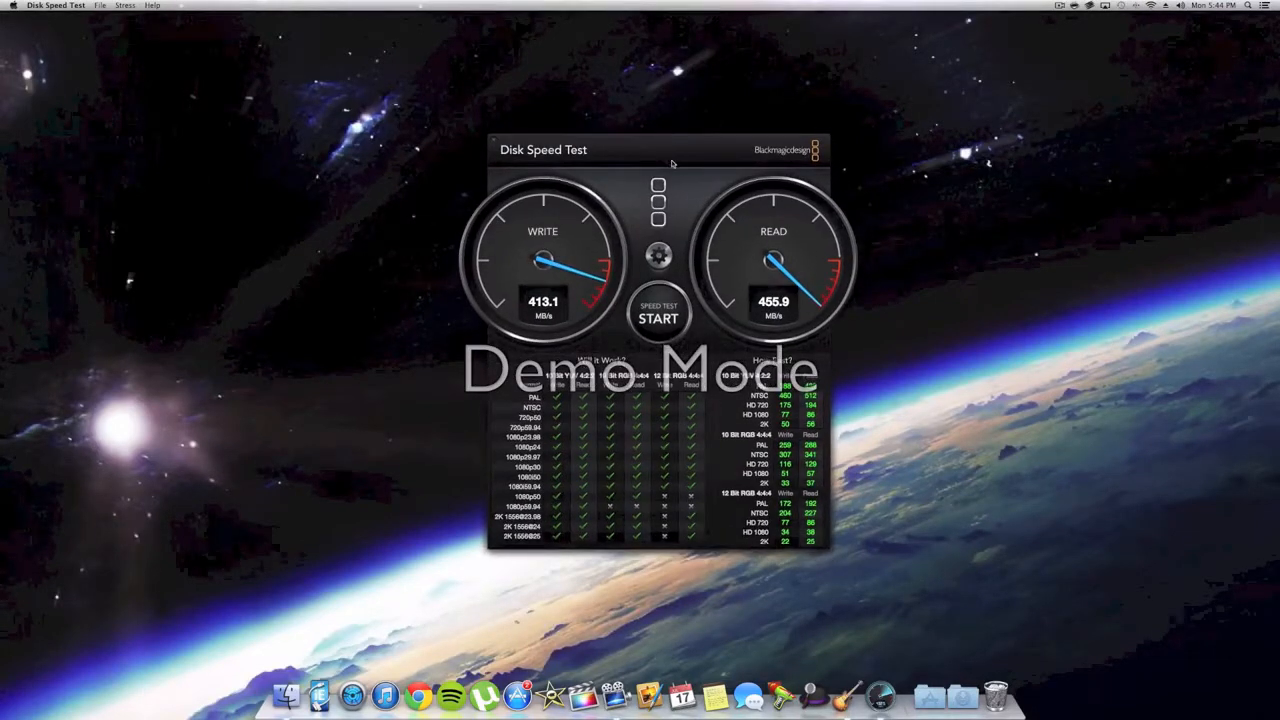